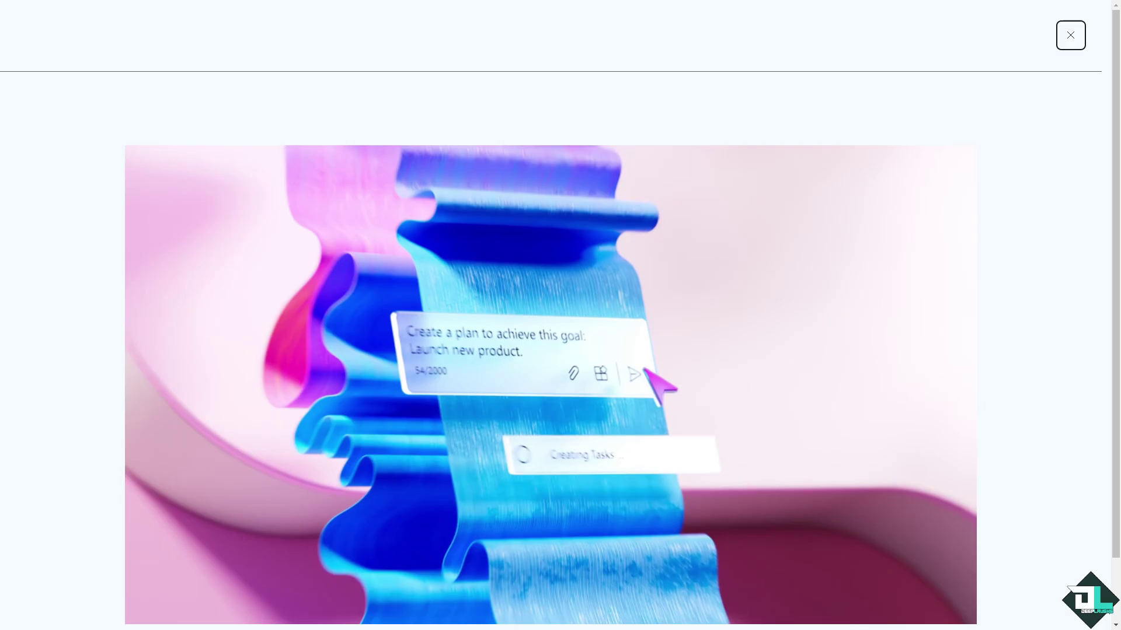
- Close the full-screen promo video on the Microsoft Planner product page
{"action": "key", "text": "Escape"}
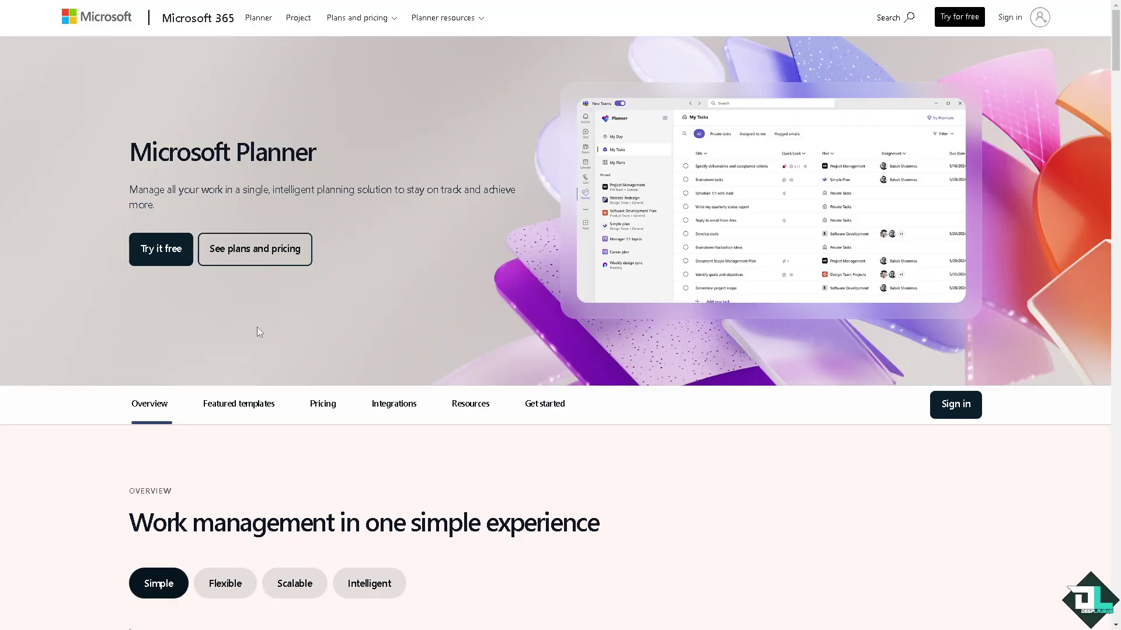
- Start the free Planner trial so the web app loads on My Day
{"action": "left_click", "coordinate": [170, 257]}
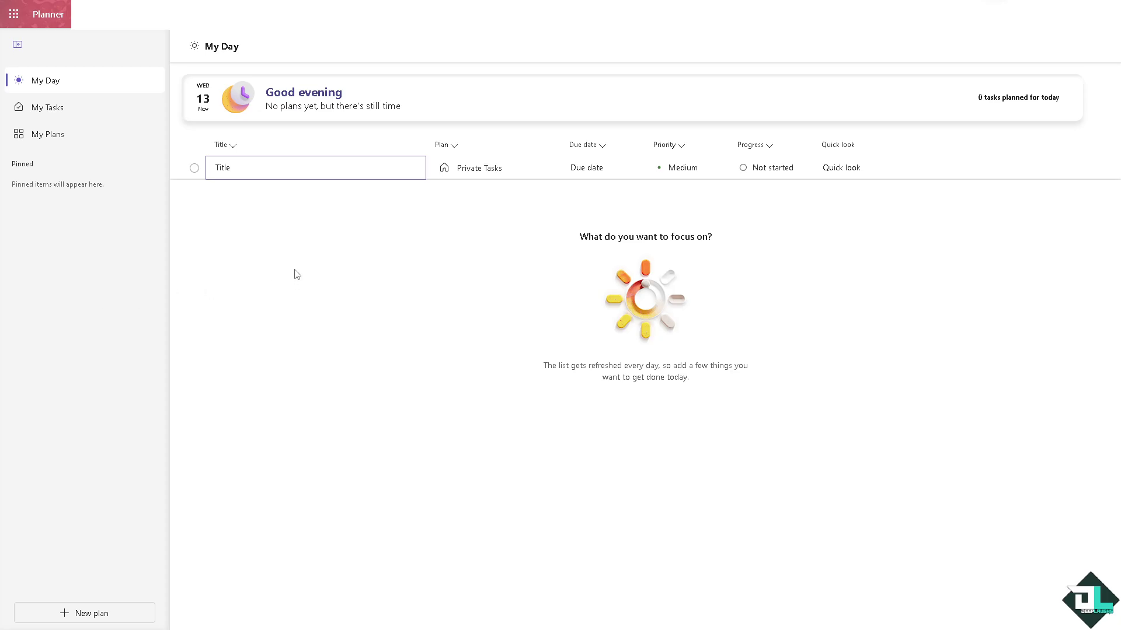
- Open the 'How to Color Code in Microsoft Planner' plan from My Plans
{"action": "left_click", "coordinate": [65, 137]}
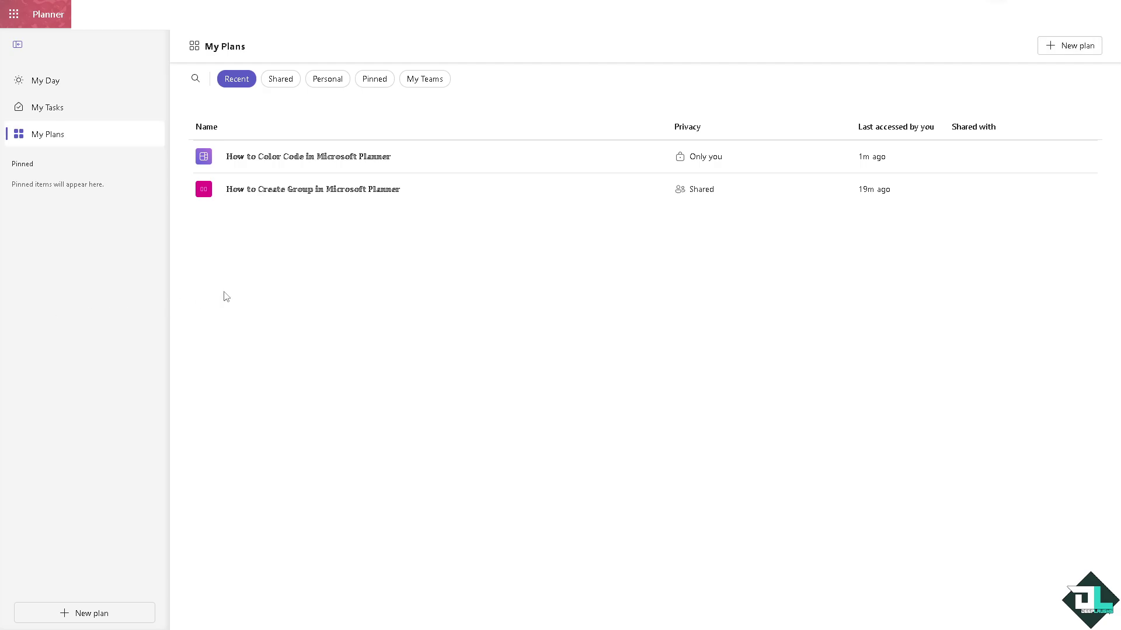
{"action": "left_click", "coordinate": [328, 158]}
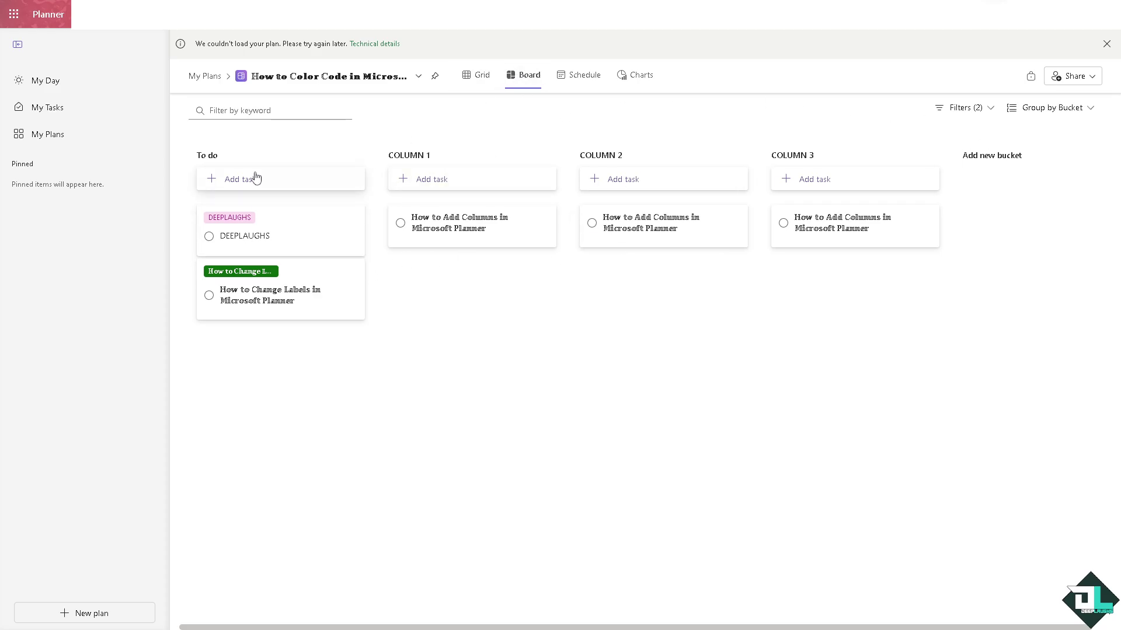
- In Grid view, give 'How to Change Labels in Microsoft Planner' a Red label and In progress status
{"action": "left_click", "coordinate": [482, 77]}
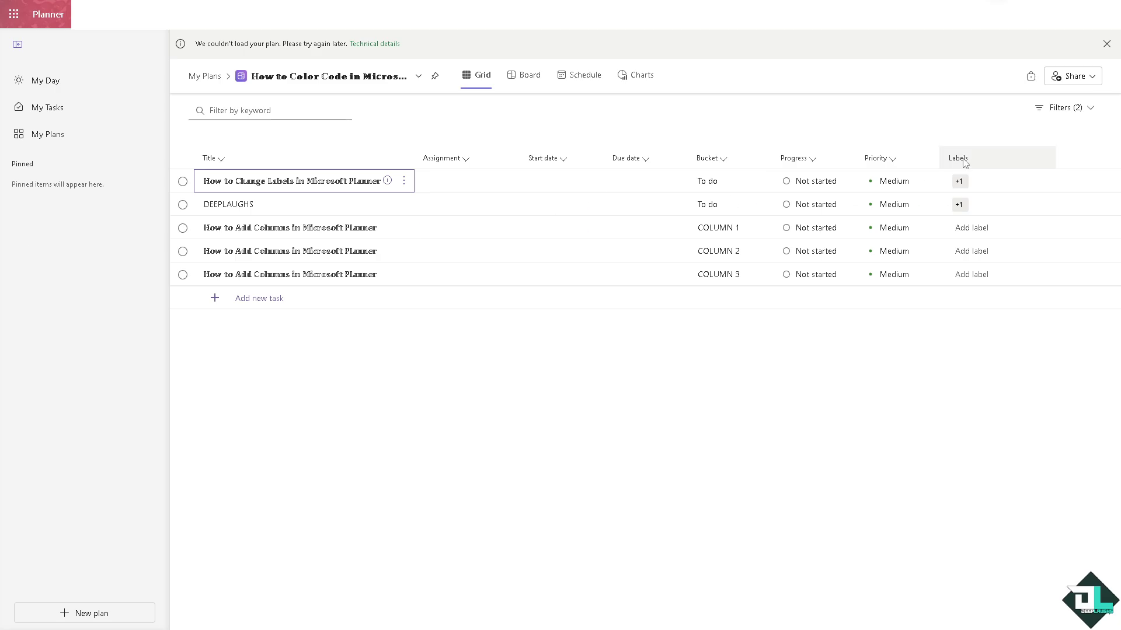
{"action": "left_click", "coordinate": [969, 191]}
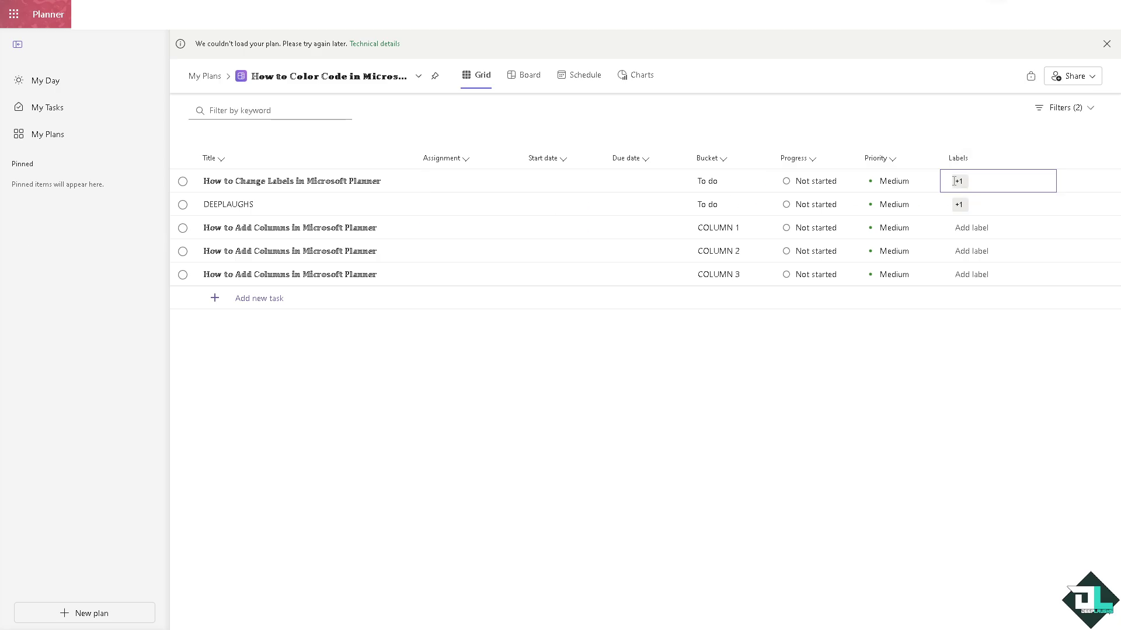
{"action": "left_click", "coordinate": [954, 181]}
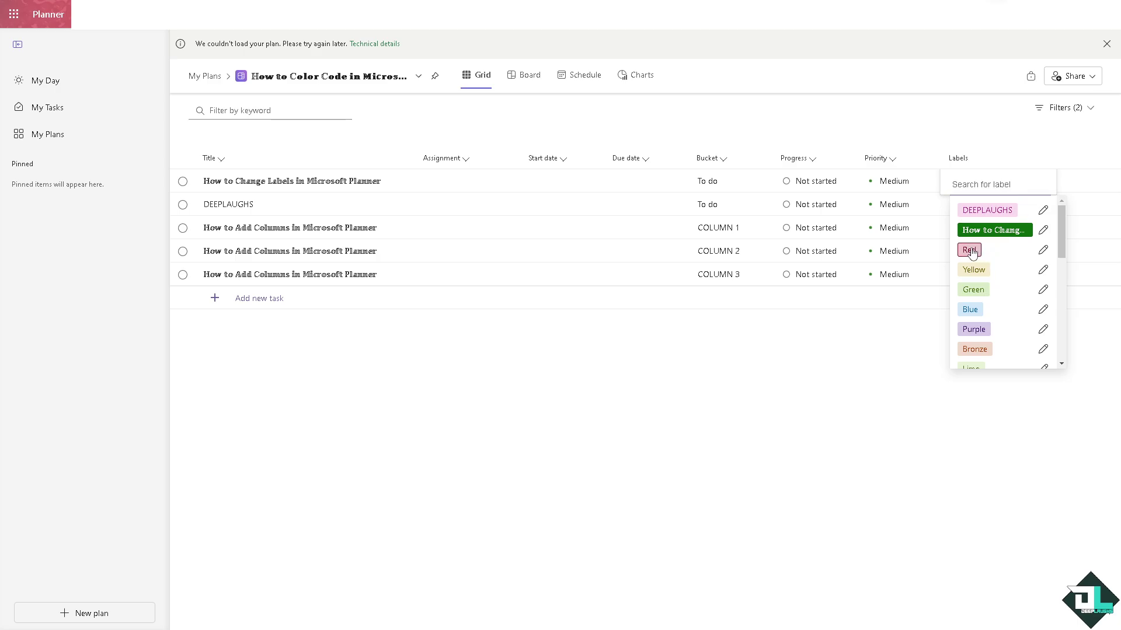
{"action": "left_click", "coordinate": [969, 250]}
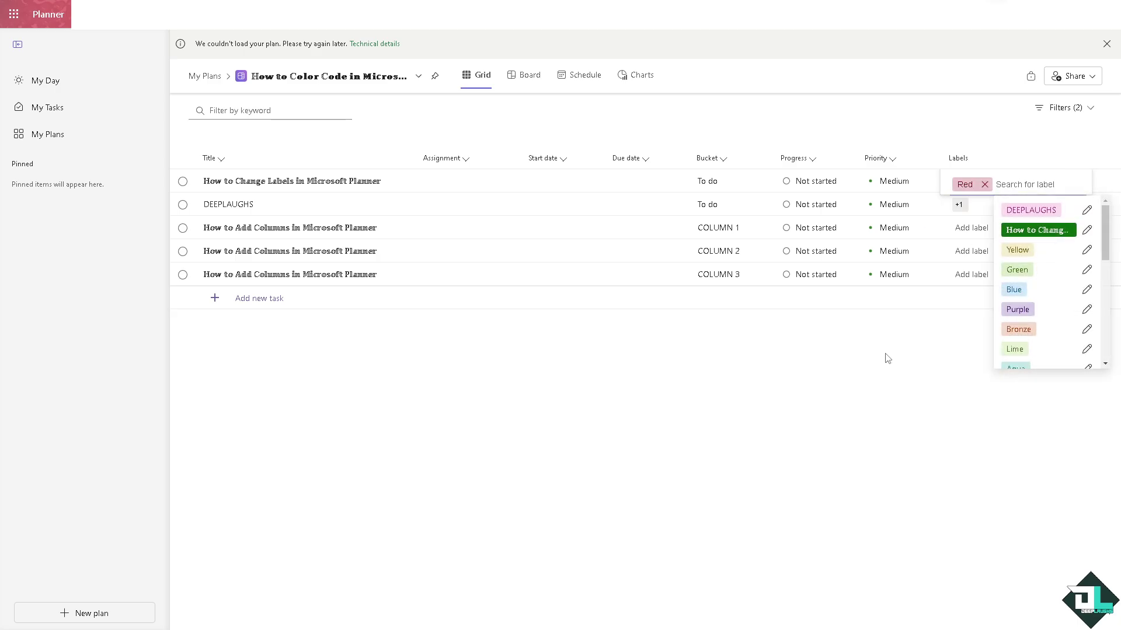
{"action": "left_click", "coordinate": [844, 185]}
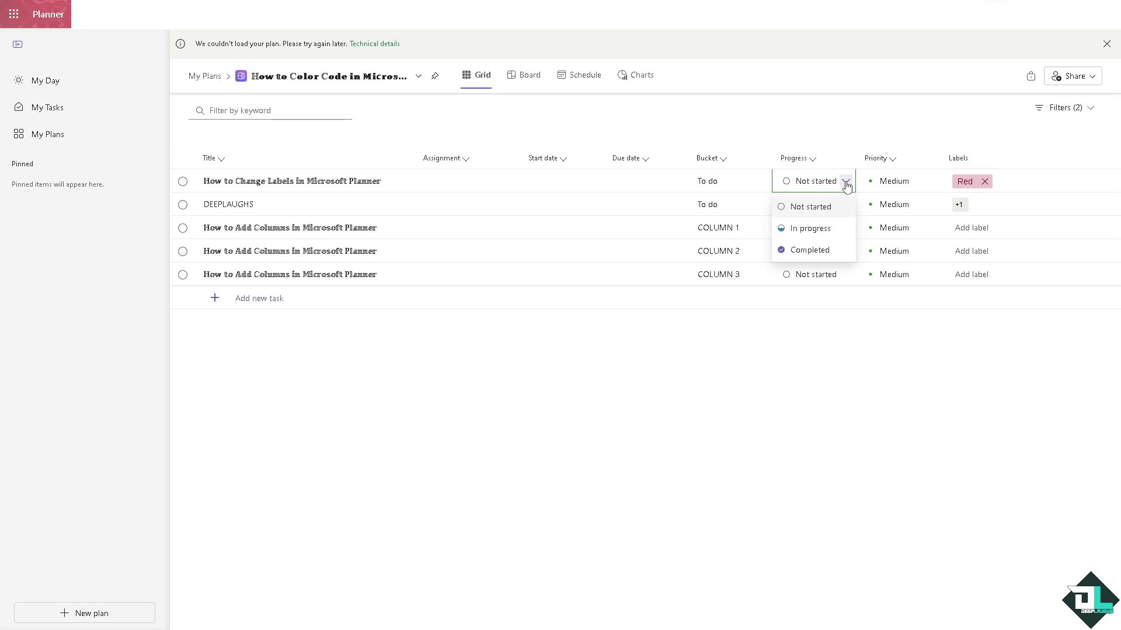
{"action": "left_click", "coordinate": [825, 230]}
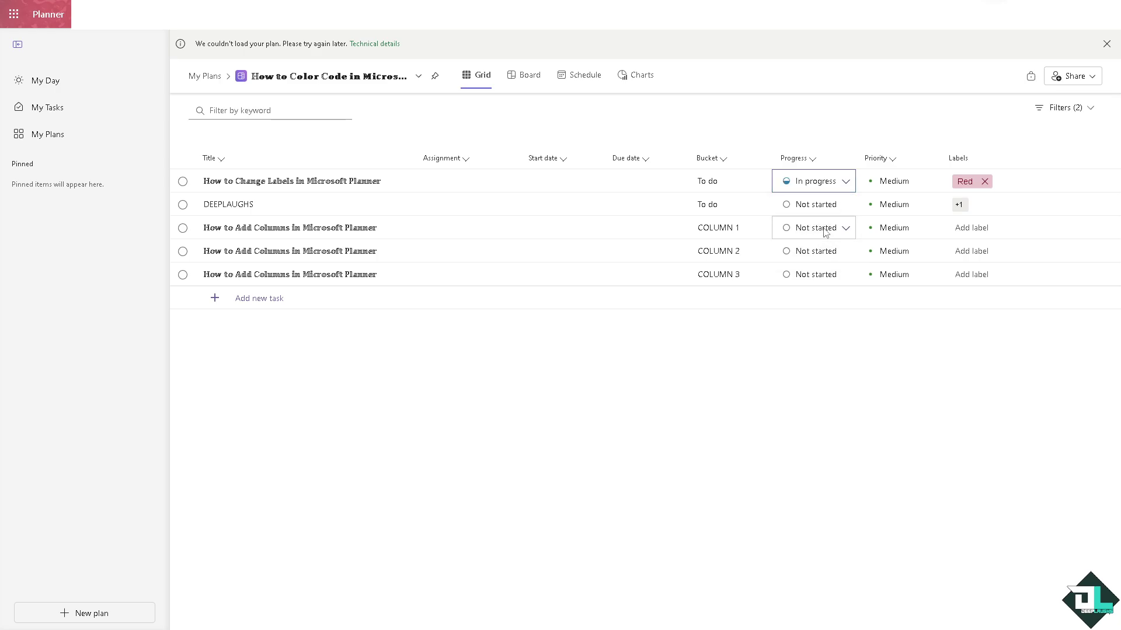
- Label the DEEPLAUGHS task Yellow and the third task Aqua
{"action": "left_click", "coordinate": [974, 215]}
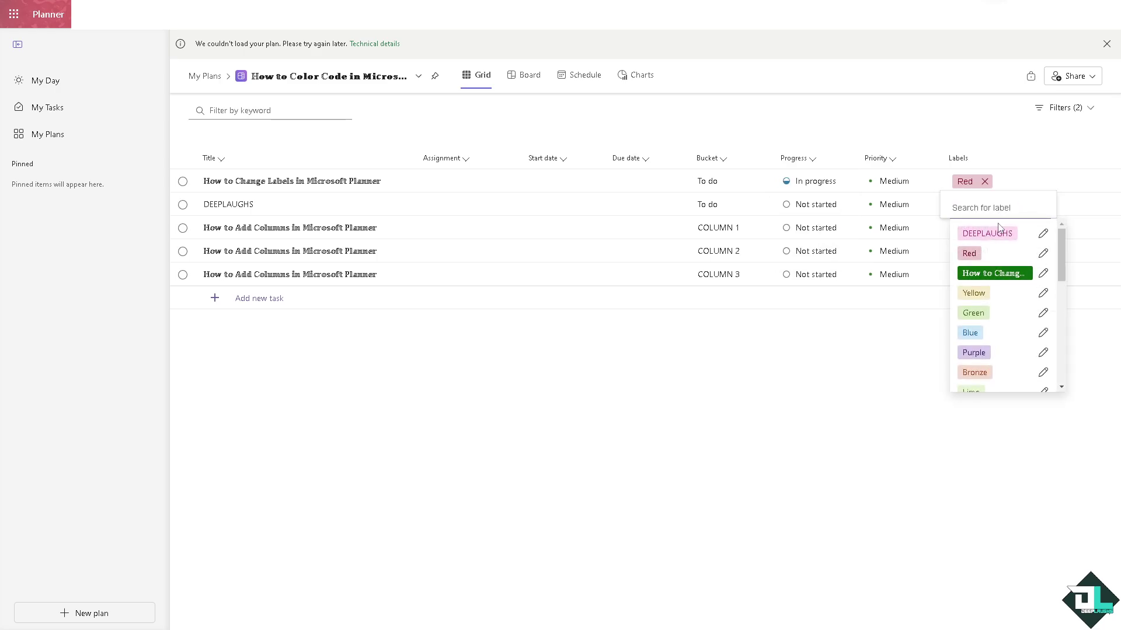
{"action": "left_click", "coordinate": [974, 293]}
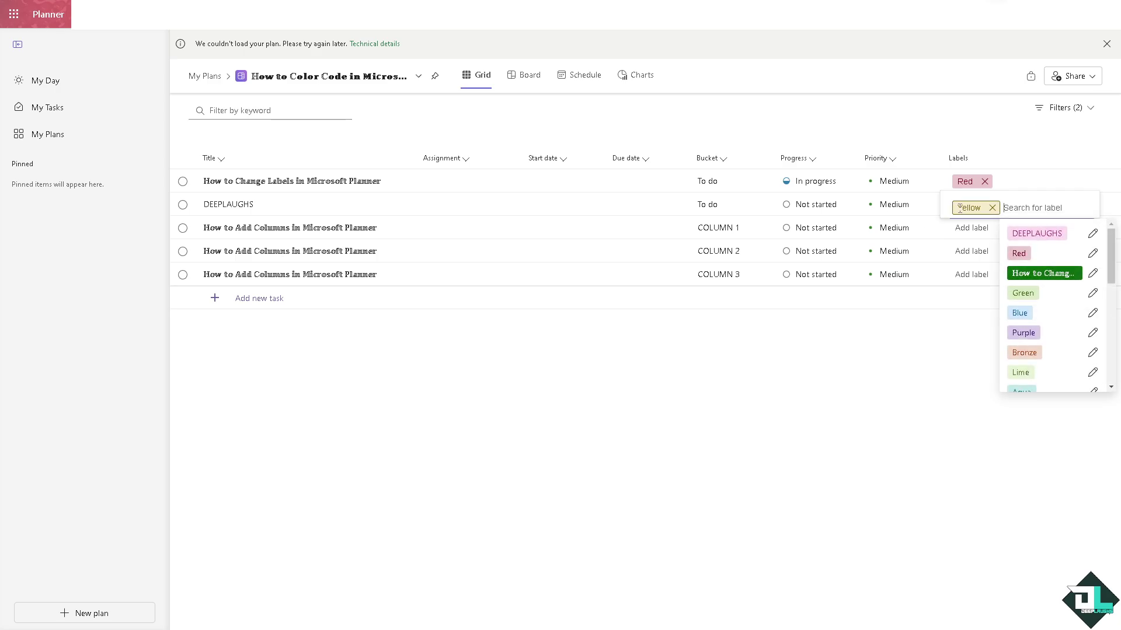
{"action": "left_click", "coordinate": [985, 232]}
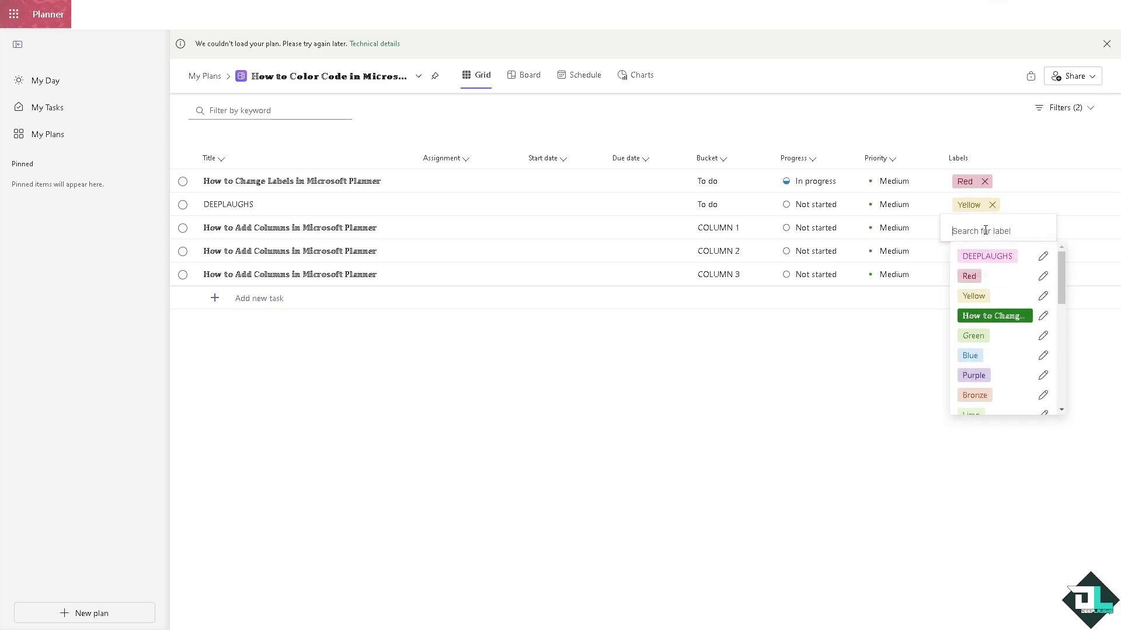
{"action": "scroll", "coordinate": [986, 389], "scroll_direction": "down", "scroll_amount": 1}
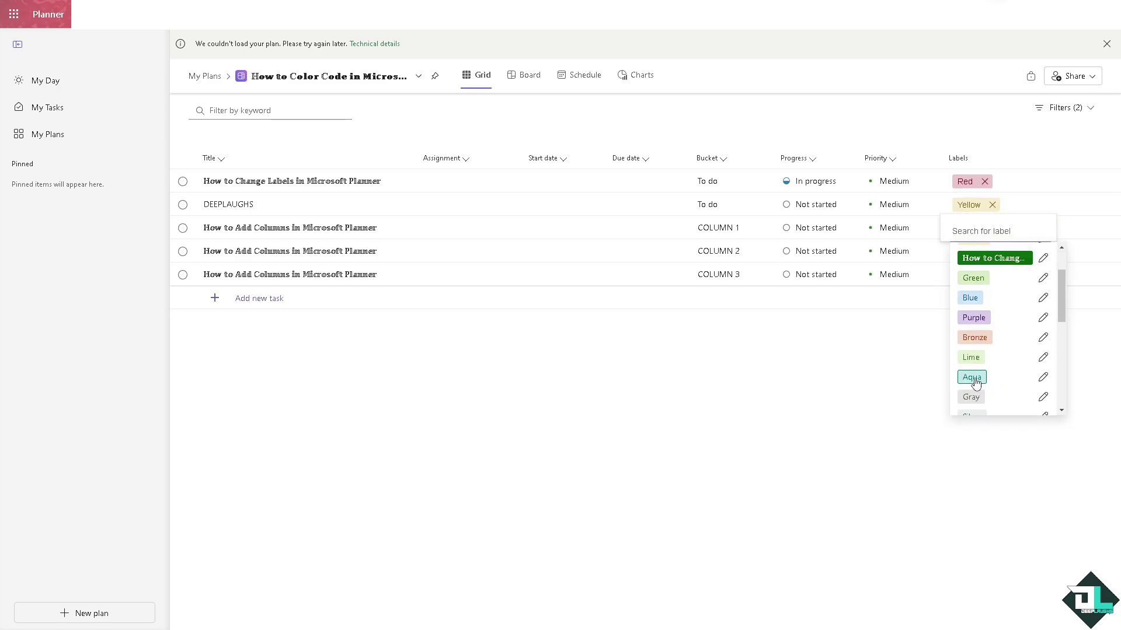
{"action": "left_click", "coordinate": [972, 378]}
{"action": "left_click", "coordinate": [964, 252]}
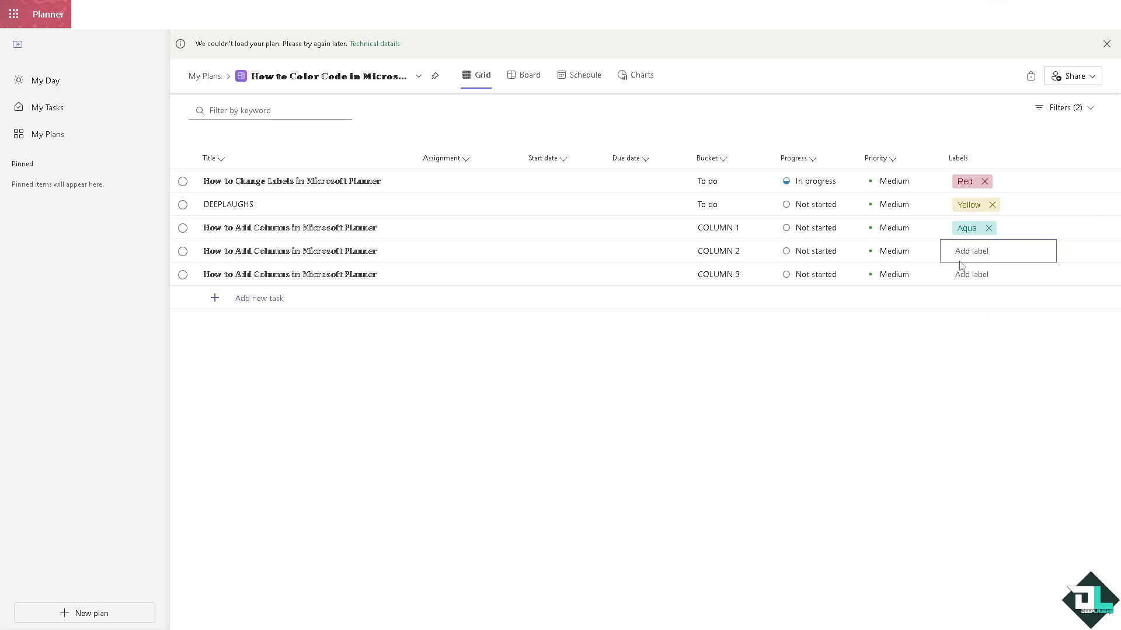
- Label the fourth task Orange and the fifth task Lavender
{"action": "left_click", "coordinate": [988, 264]}
{"action": "scroll", "coordinate": [989, 362], "scroll_direction": "down", "scroll_amount": 3}
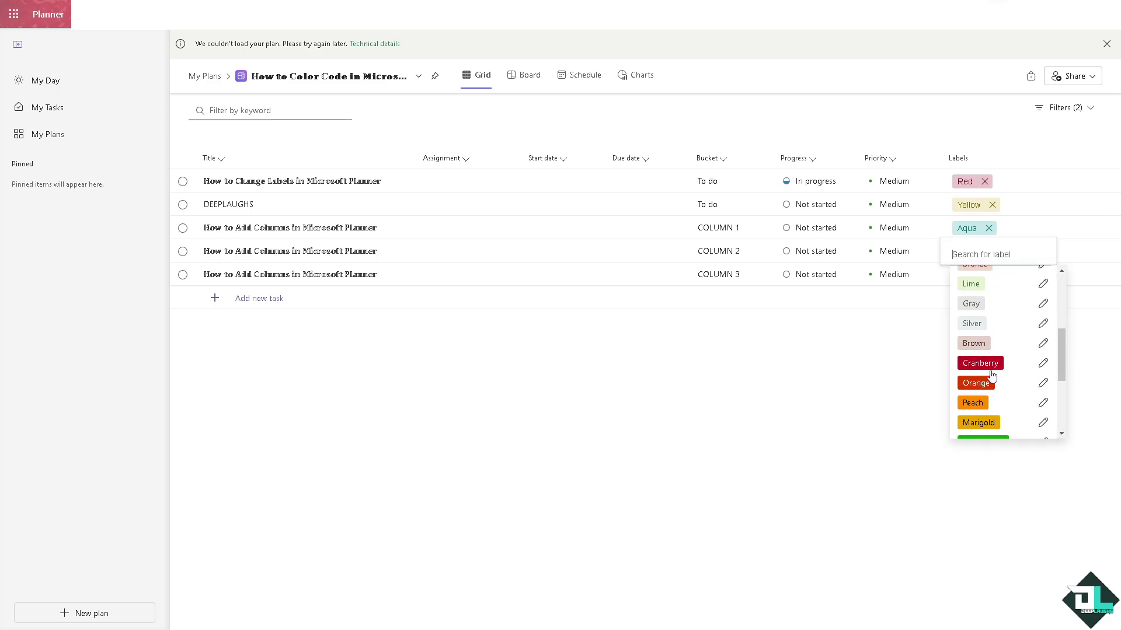
{"action": "left_click", "coordinate": [976, 383]}
{"action": "left_click", "coordinate": [980, 276]}
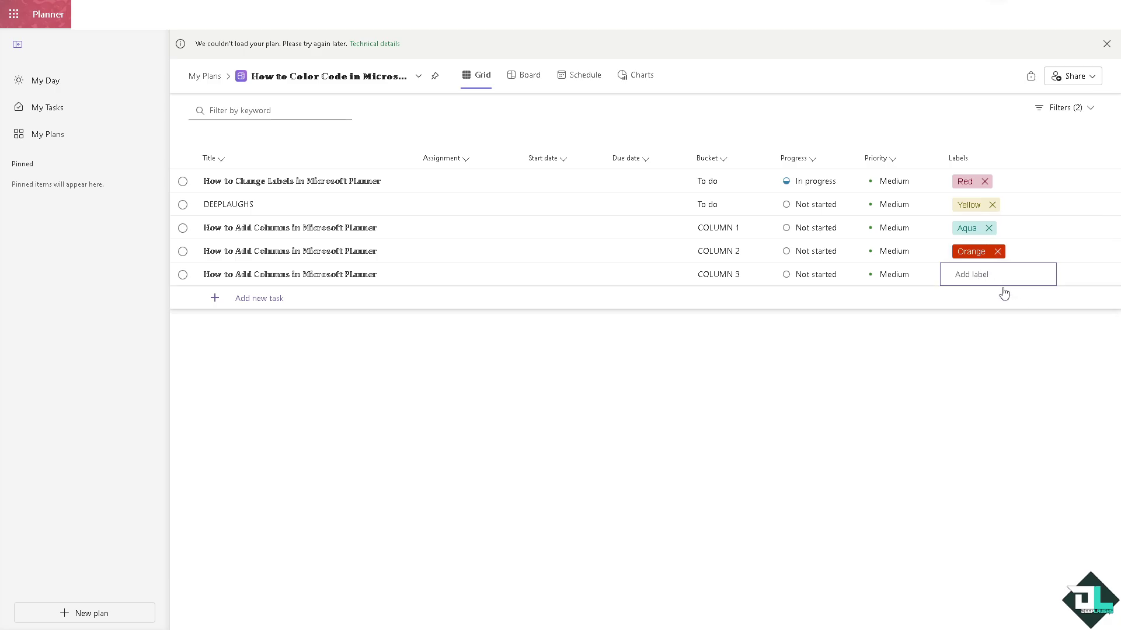
{"action": "left_click", "coordinate": [1003, 283]}
{"action": "scroll", "coordinate": [996, 374], "scroll_direction": "down", "scroll_amount": 3}
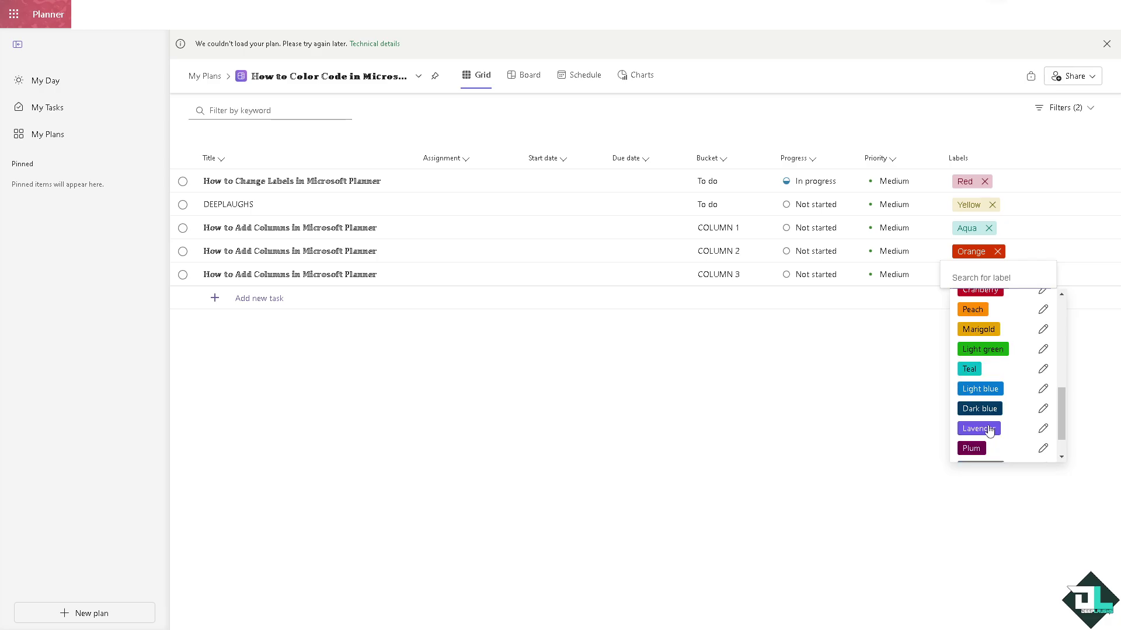
{"action": "left_click", "coordinate": [988, 429]}
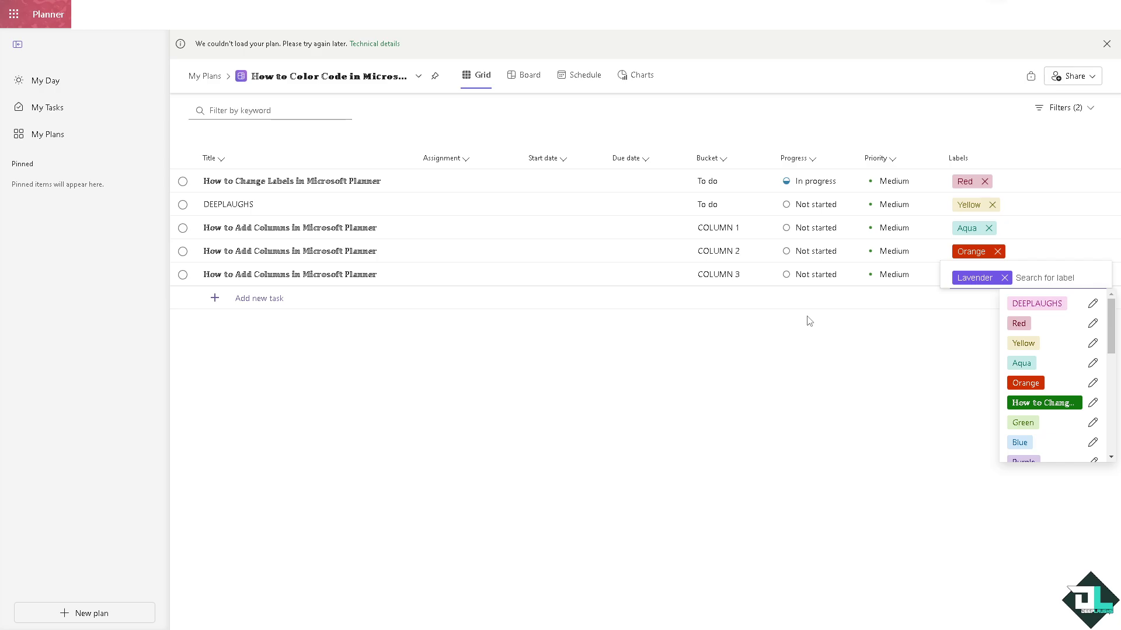
- Check the fifth task's progress options without changing them, then select its title for editing
{"action": "left_click", "coordinate": [847, 277]}
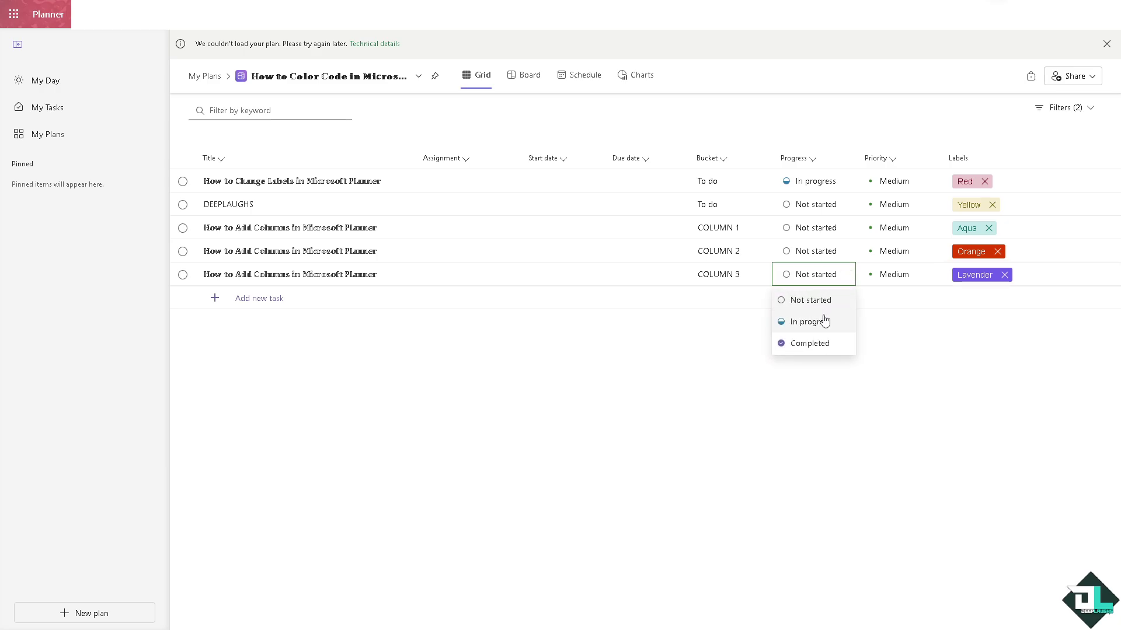
{"action": "left_click", "coordinate": [419, 356]}
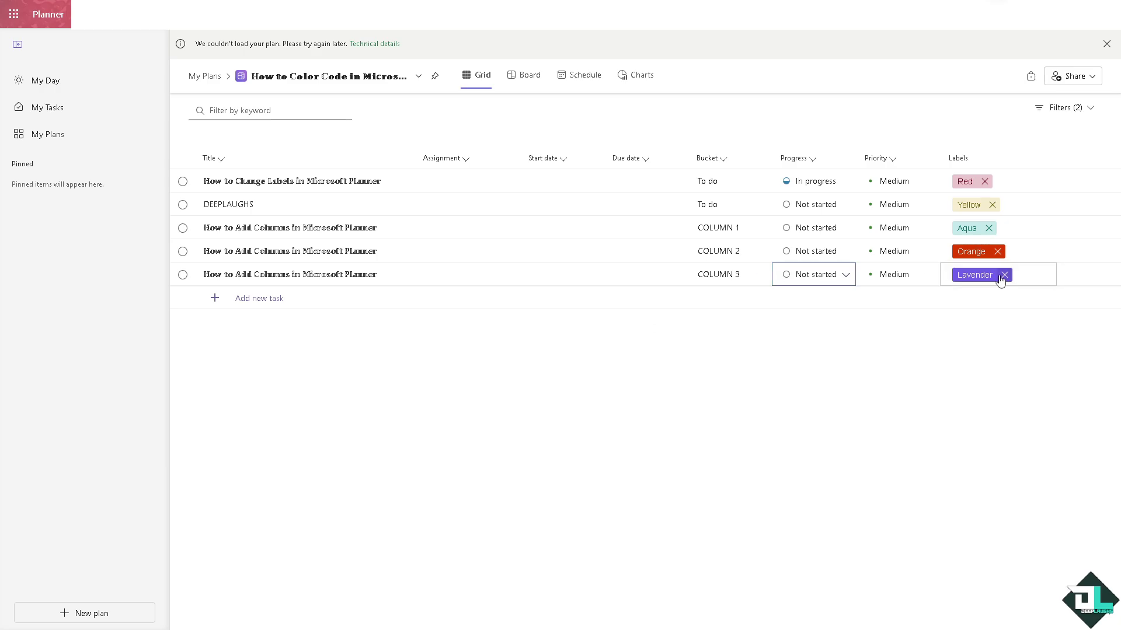
{"action": "left_click", "coordinate": [346, 276]}
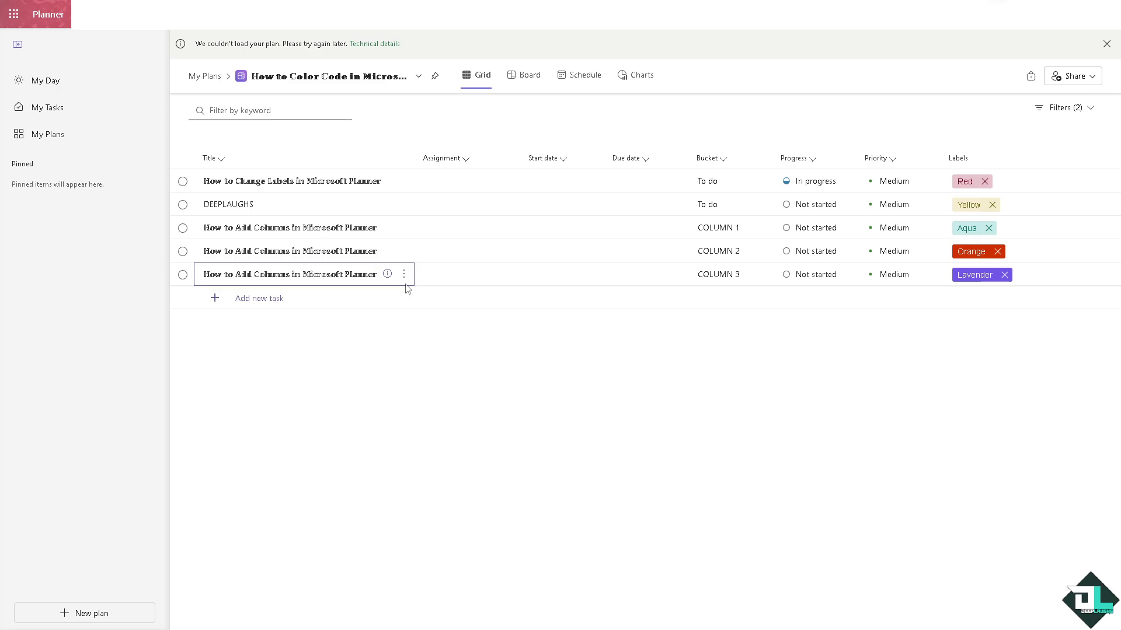
- Replace the fifth task's notes 'CONSIDERED AS COLUMN 3' with 'IMPORTANCE' and close its details
{"action": "left_click", "coordinate": [406, 274]}
{"action": "left_click", "coordinate": [443, 297]}
{"action": "left_click", "coordinate": [444, 362]}
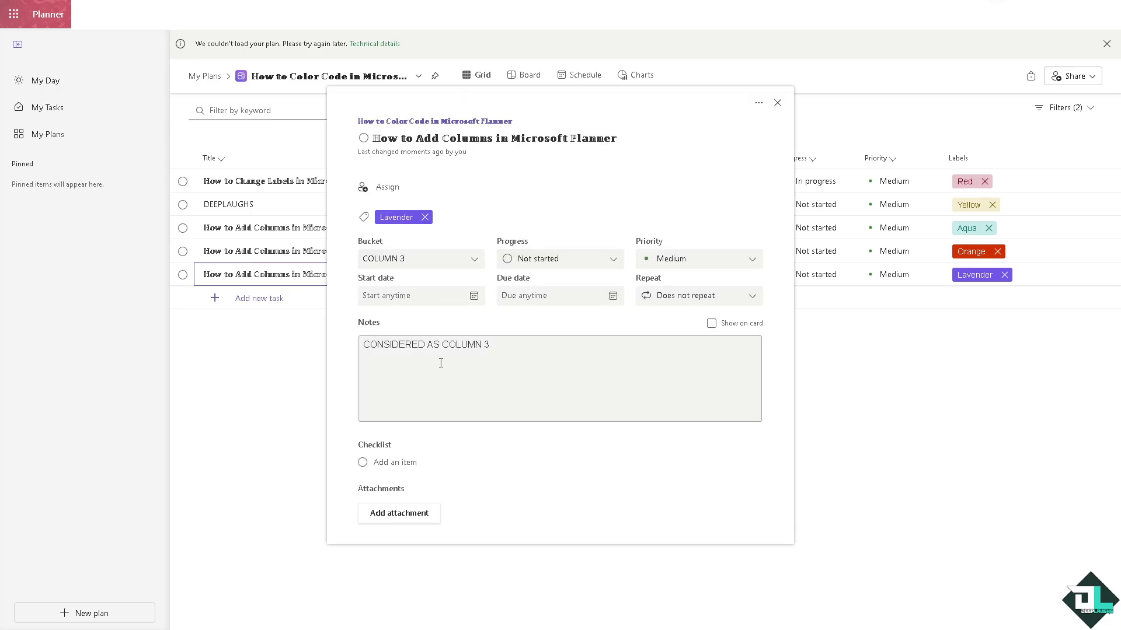
{"action": "key", "text": "ctrl+a"}
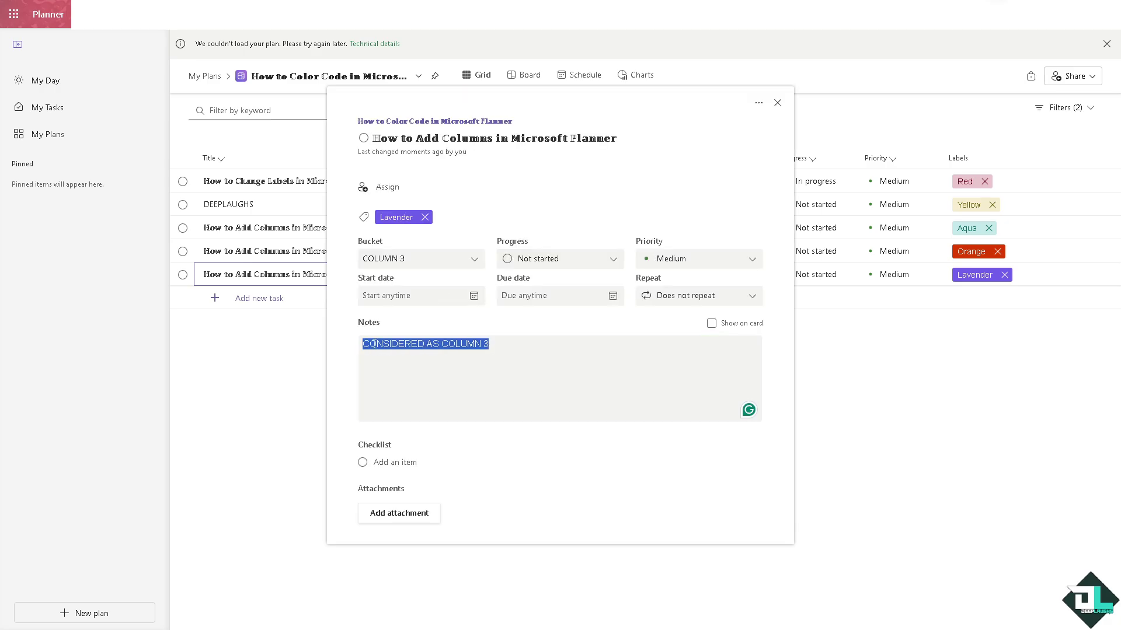
{"action": "type", "text": "to color code in microsoft planner"}
{"action": "key", "text": "ctrl+a"}
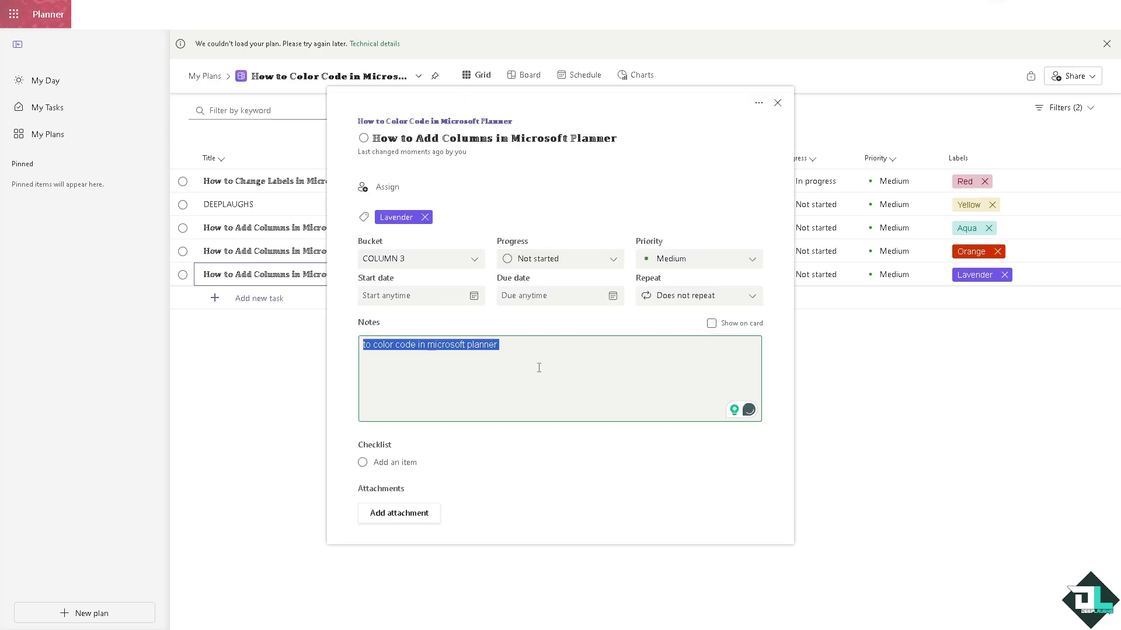
{"action": "type", "text": "IMPORTANCE"}
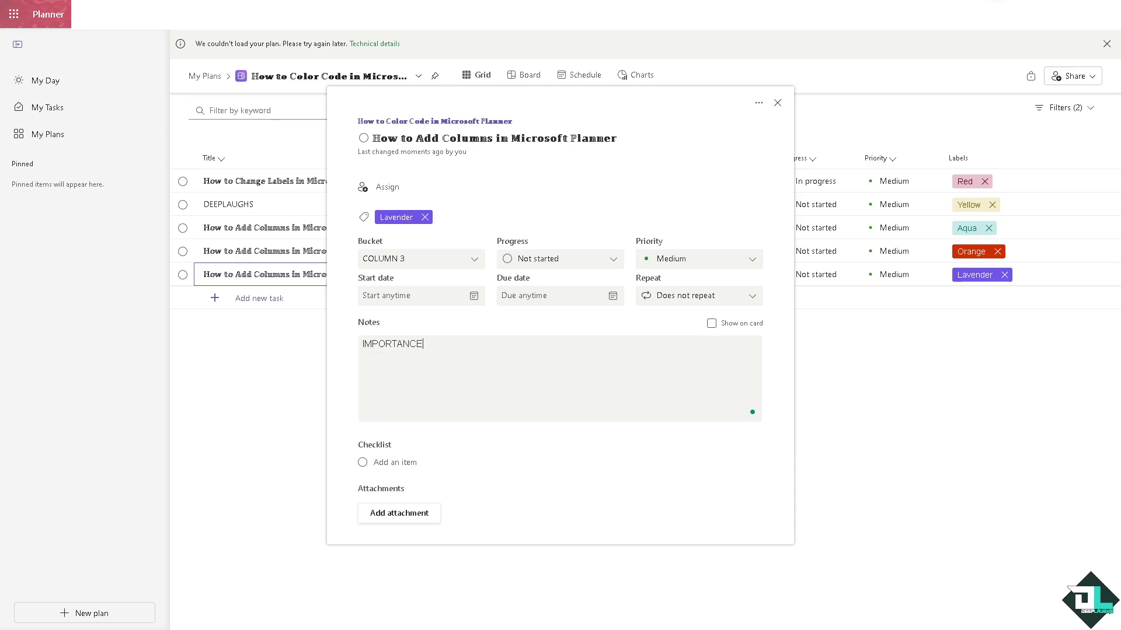
{"action": "left_click", "coordinate": [762, 373]}
{"action": "left_click", "coordinate": [777, 103]}
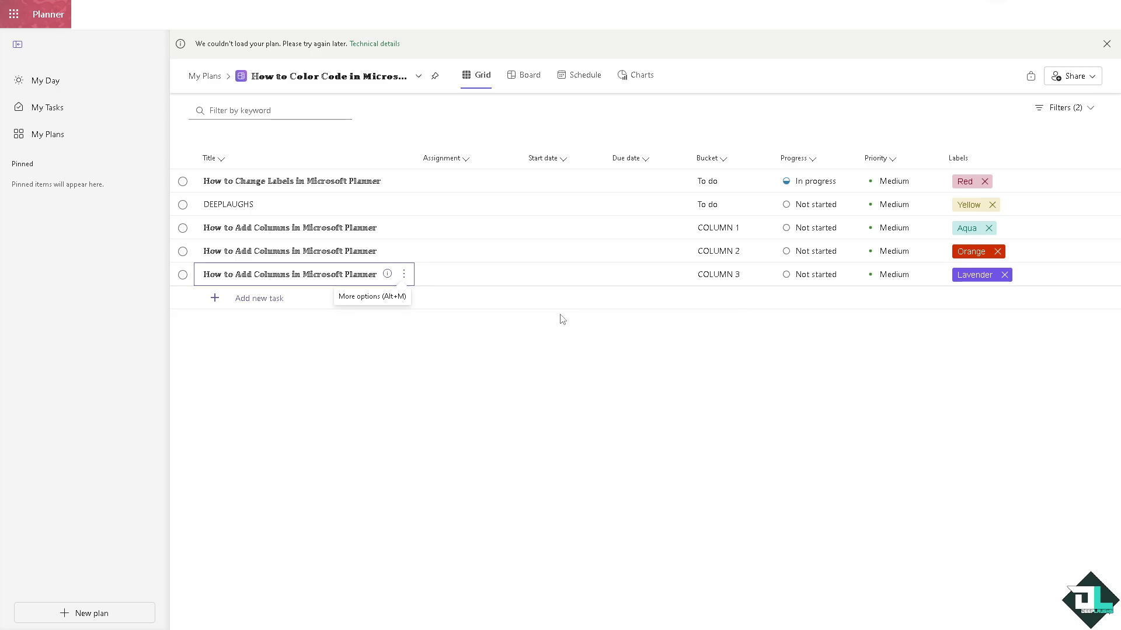
- Add a new untitled task row in To do and give it the Plum label
{"action": "left_click", "coordinate": [269, 303]}
{"action": "left_click", "coordinate": [964, 297]}
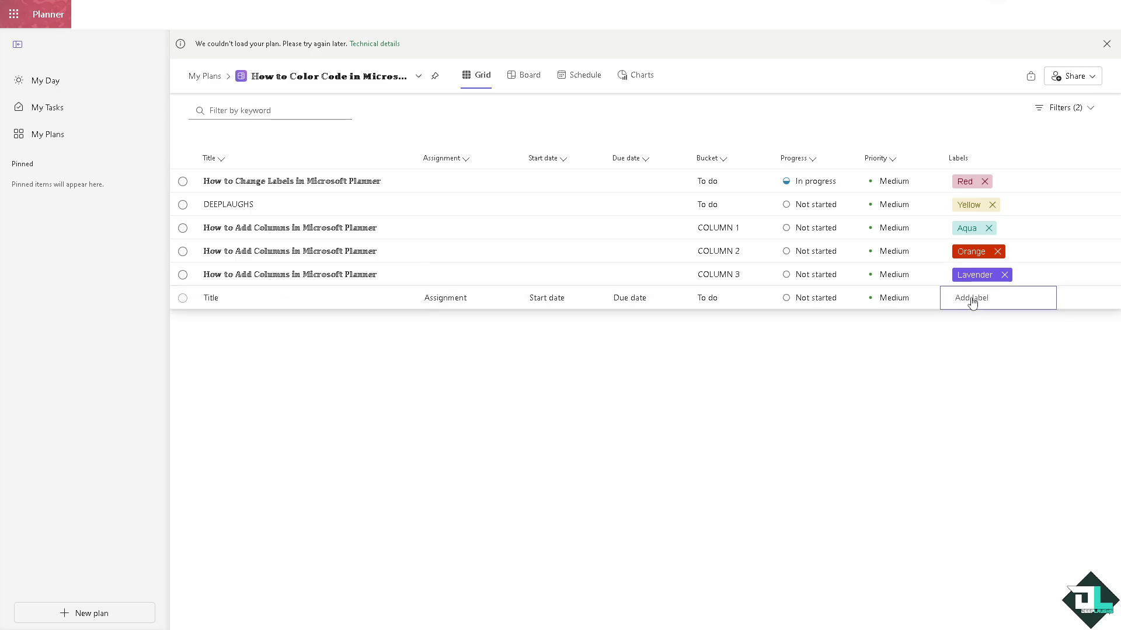
{"action": "left_click", "coordinate": [971, 299]}
{"action": "scroll", "coordinate": [992, 409], "scroll_direction": "down", "scroll_amount": 5}
{"action": "left_click", "coordinate": [982, 433]}
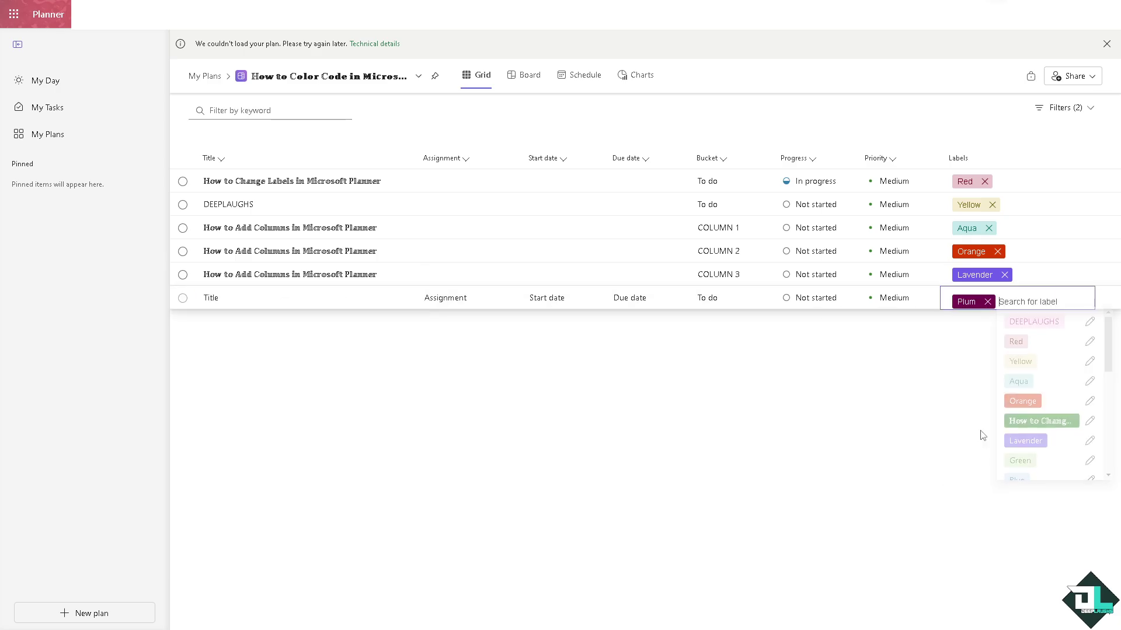